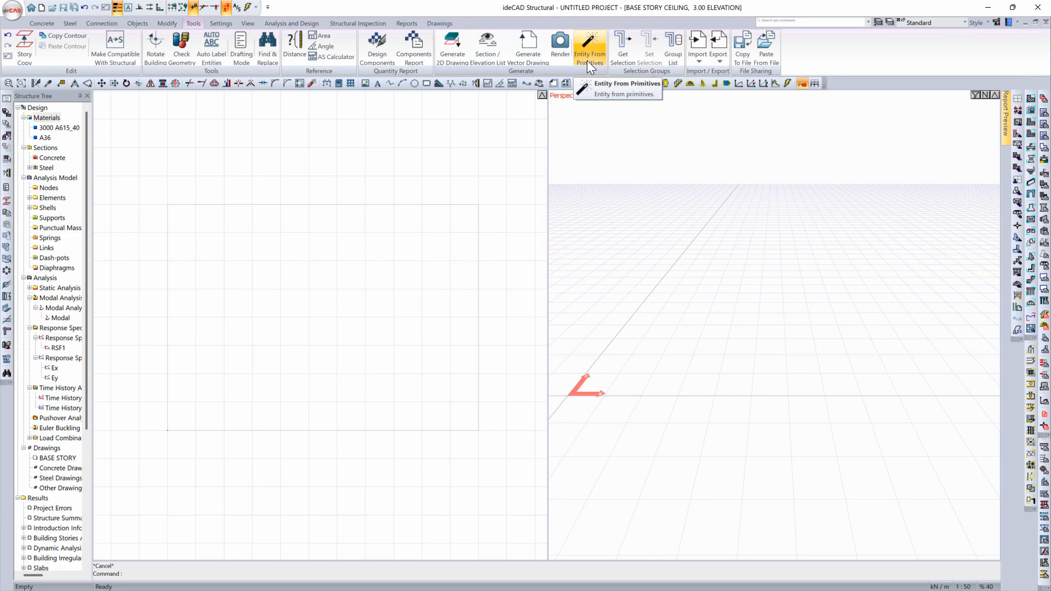
Step: Import the Sample Drawing file as a 2D DWG/DXF with metres as the drawing unit, blocked and moved to the origin
click(14, 14)
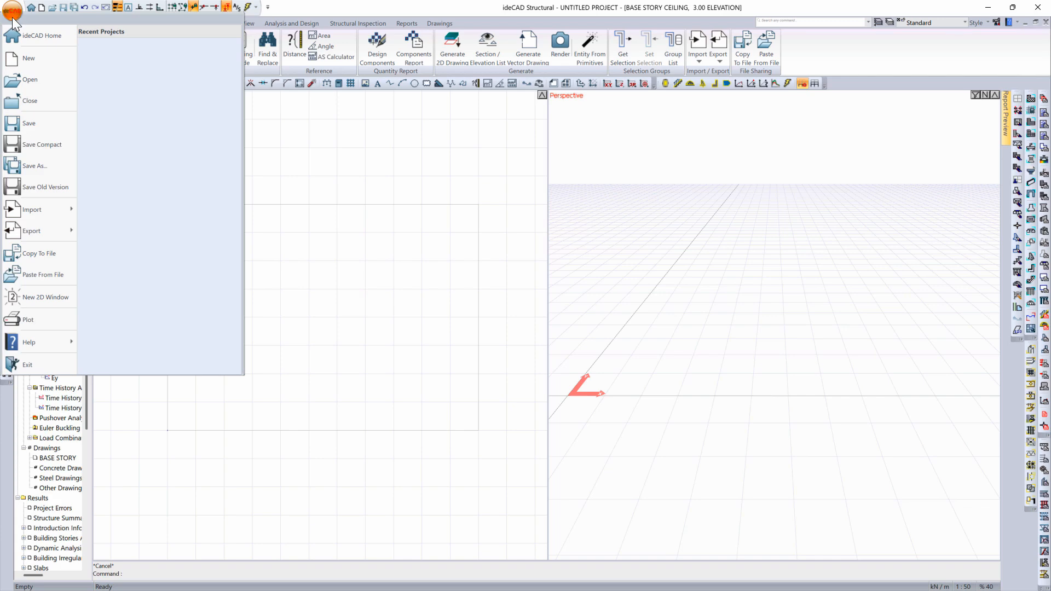
mouse_move(71, 208)
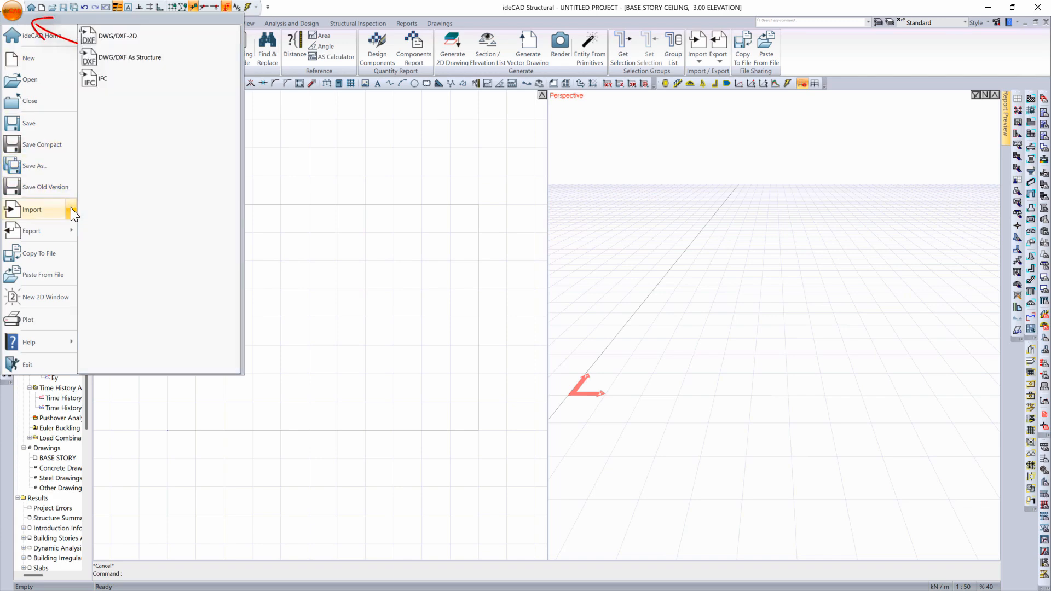
click(113, 41)
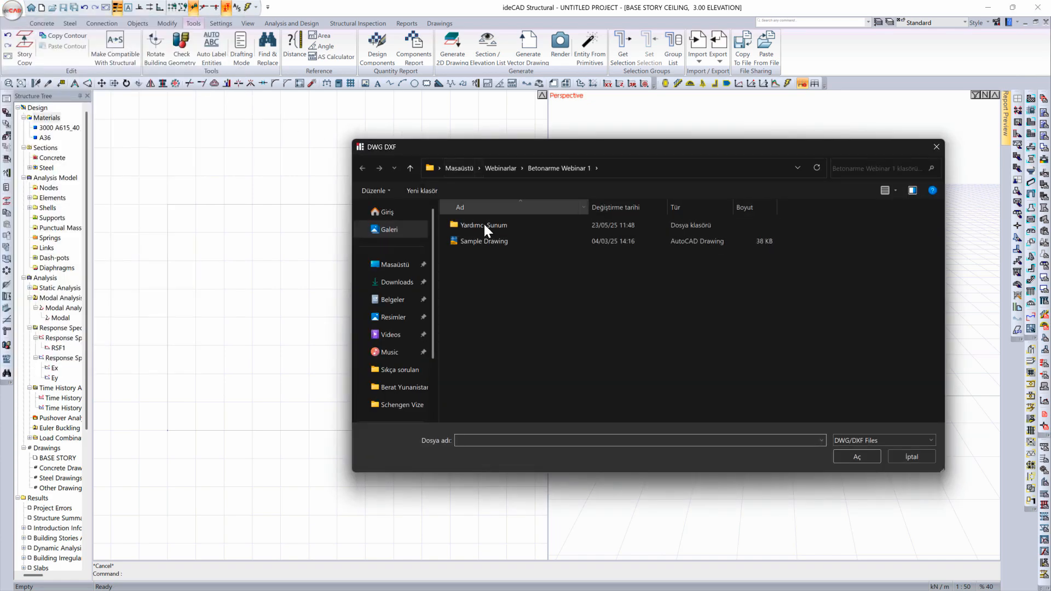
click(478, 242)
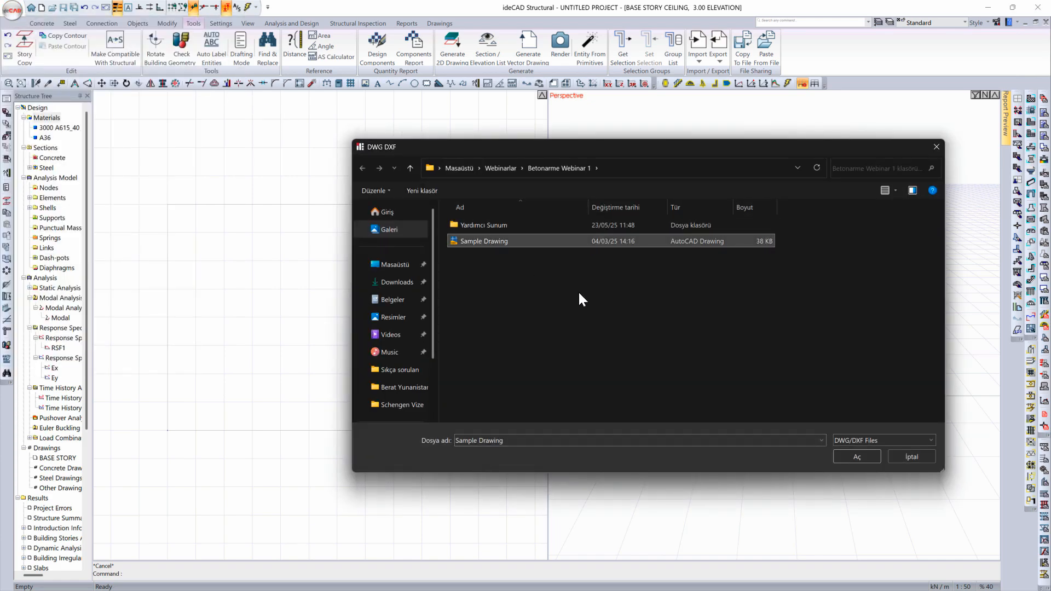
click(859, 458)
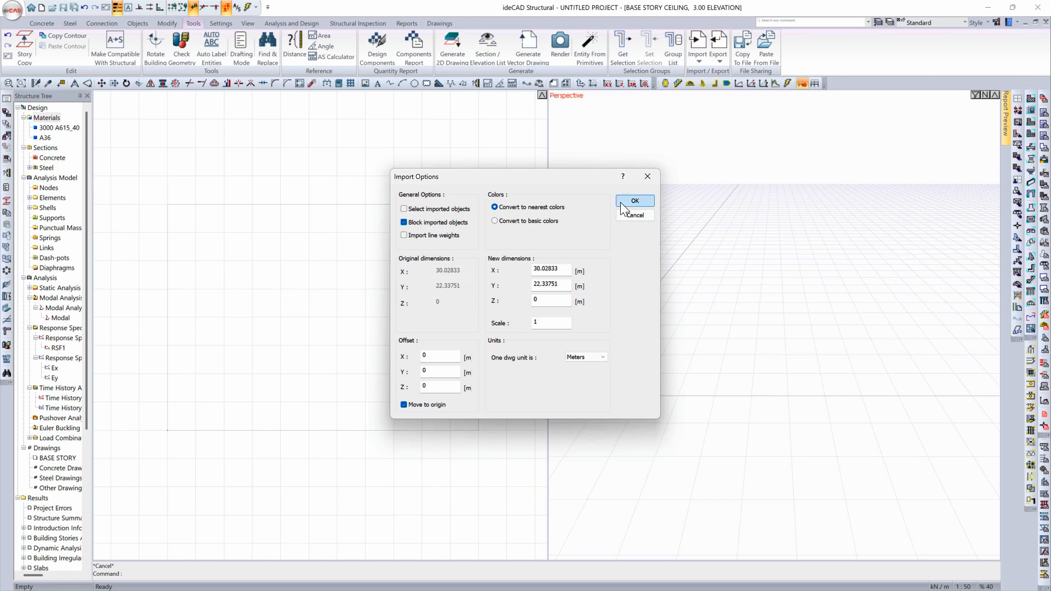
click(634, 201)
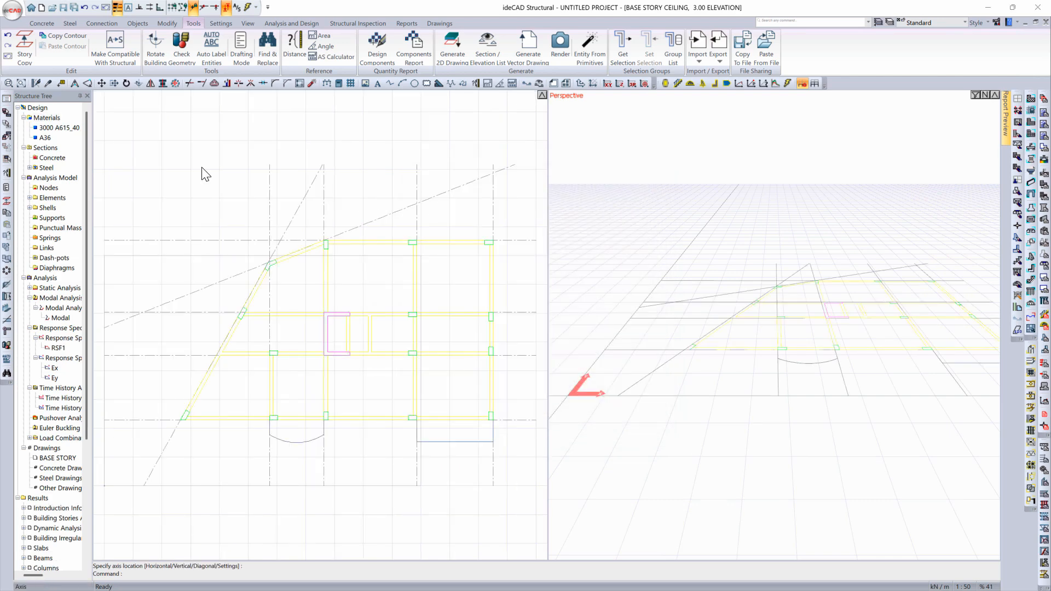
Step: Start creating columns with Entity From Primitives, using only layer KOLON1 as the column layer
click(589, 53)
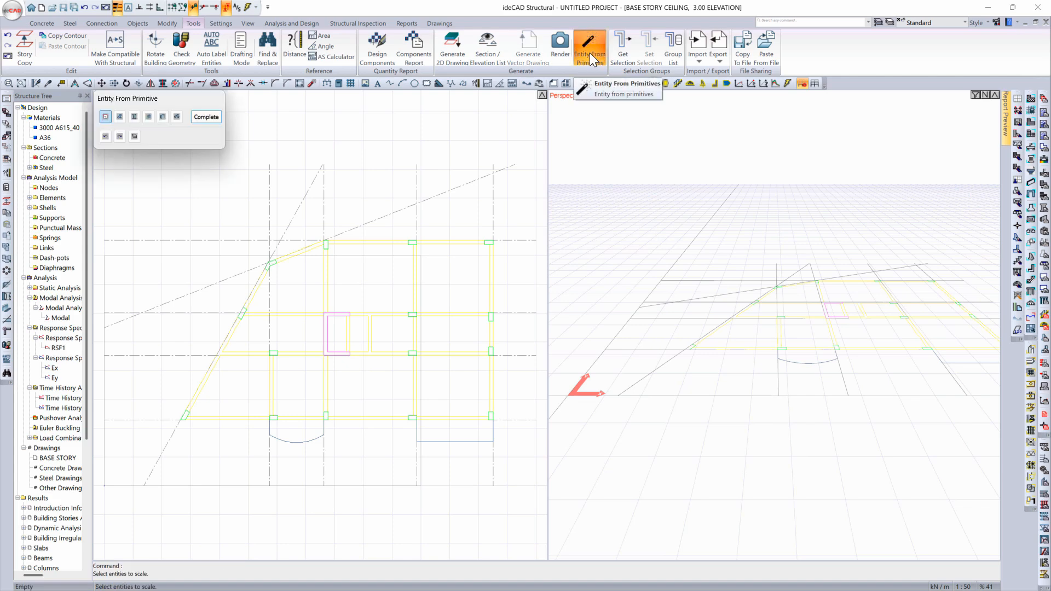
click(135, 116)
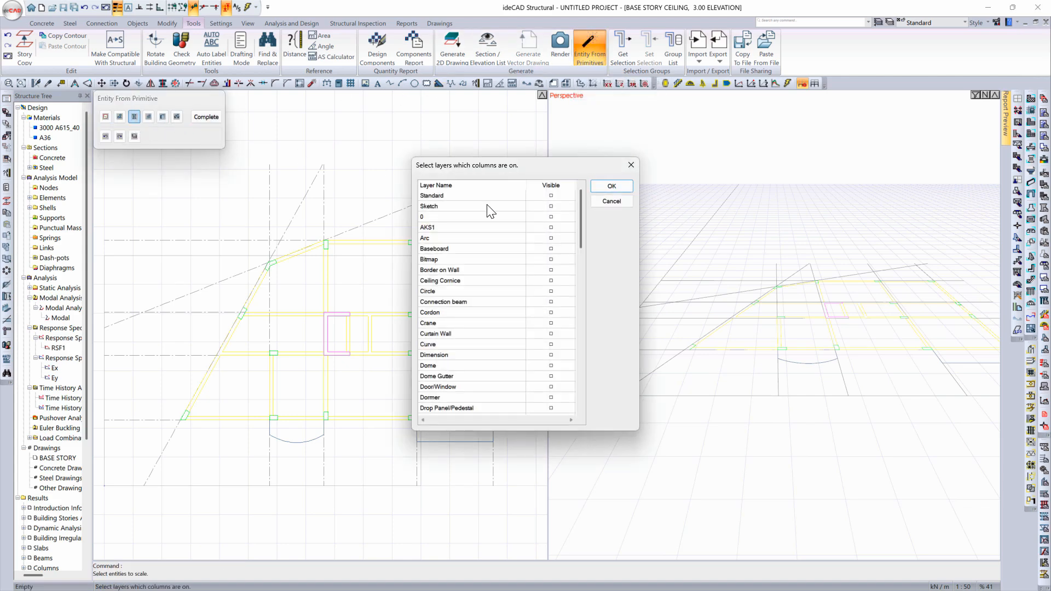
scroll(489, 214, down, 5)
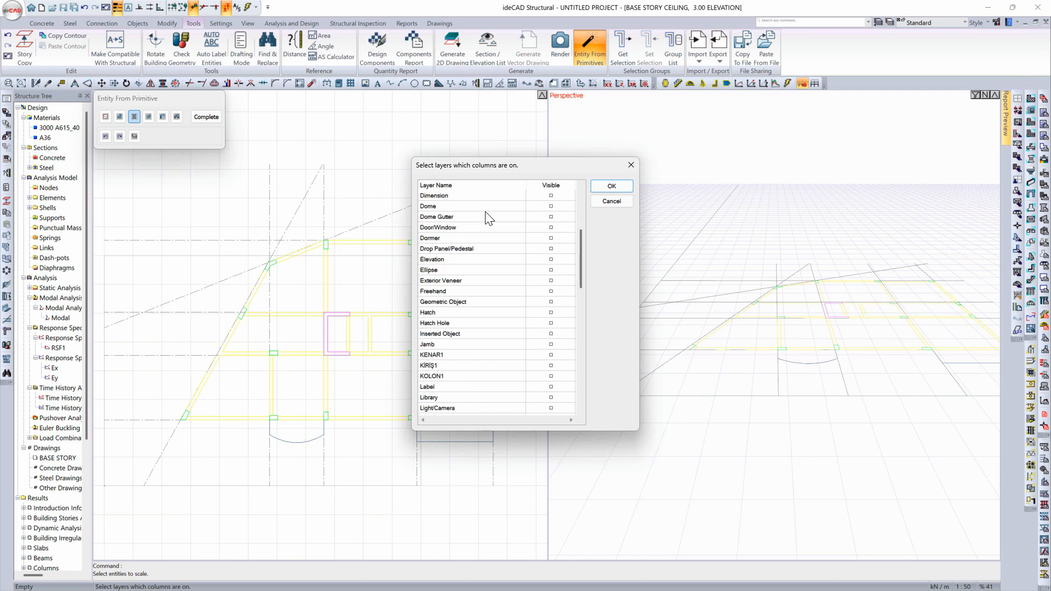
click(551, 376)
click(624, 189)
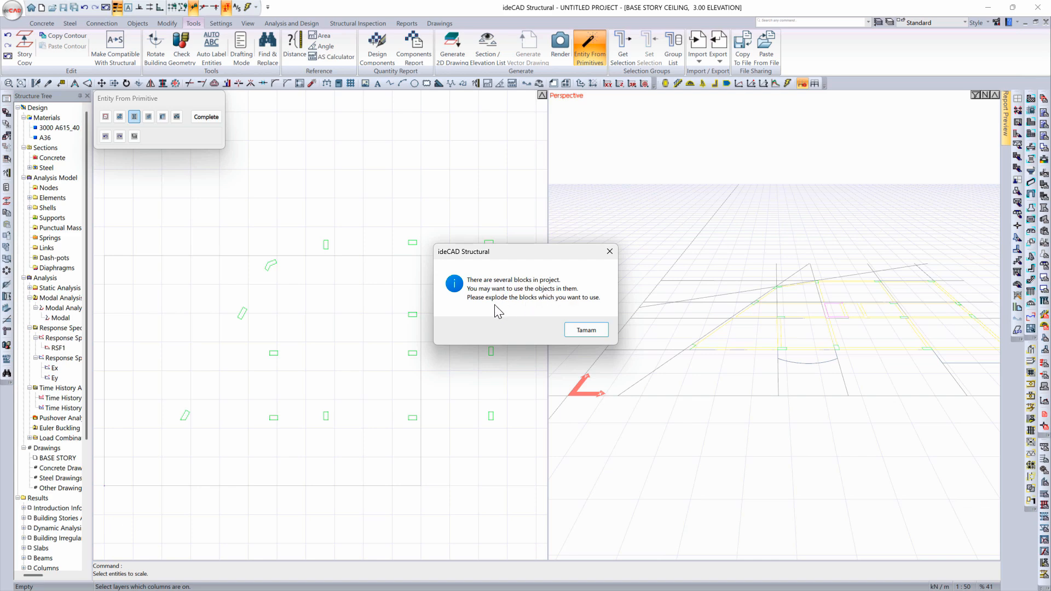
Step: Explode the imported drawing block by one level so its objects can be used
click(588, 332)
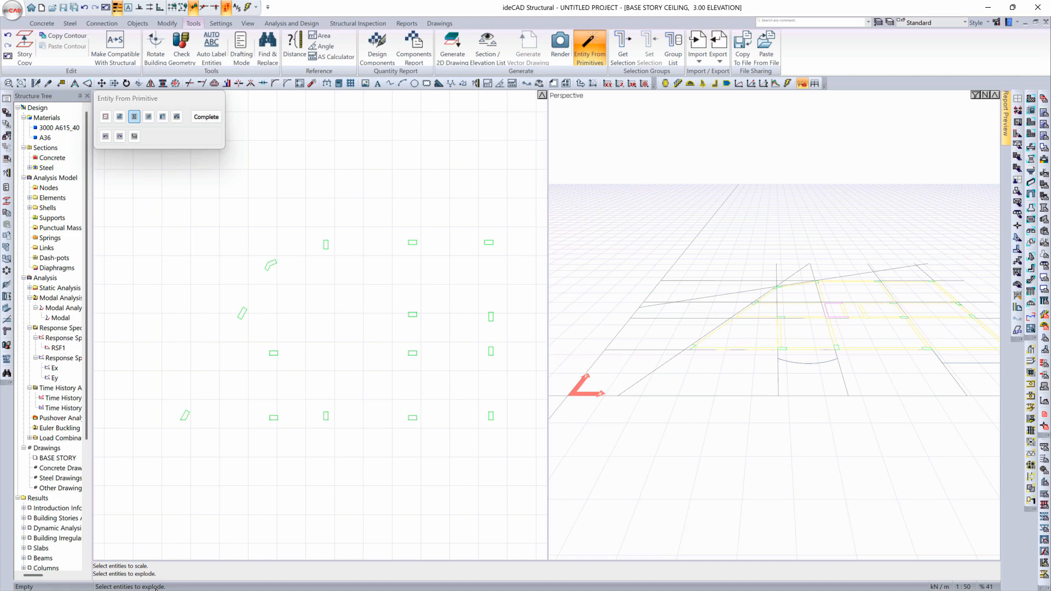
click(493, 418)
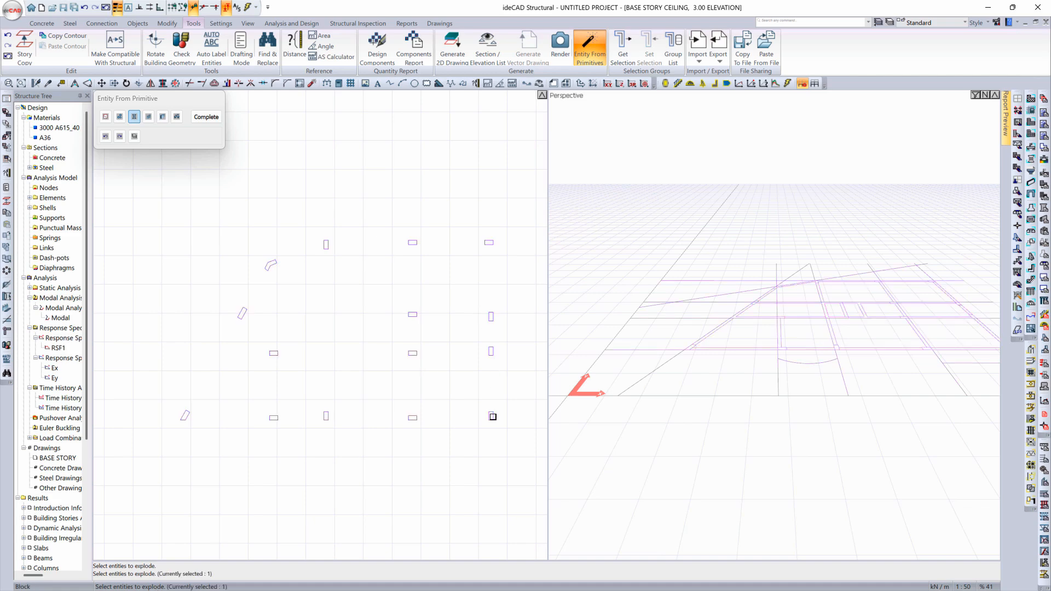
right_click(454, 389)
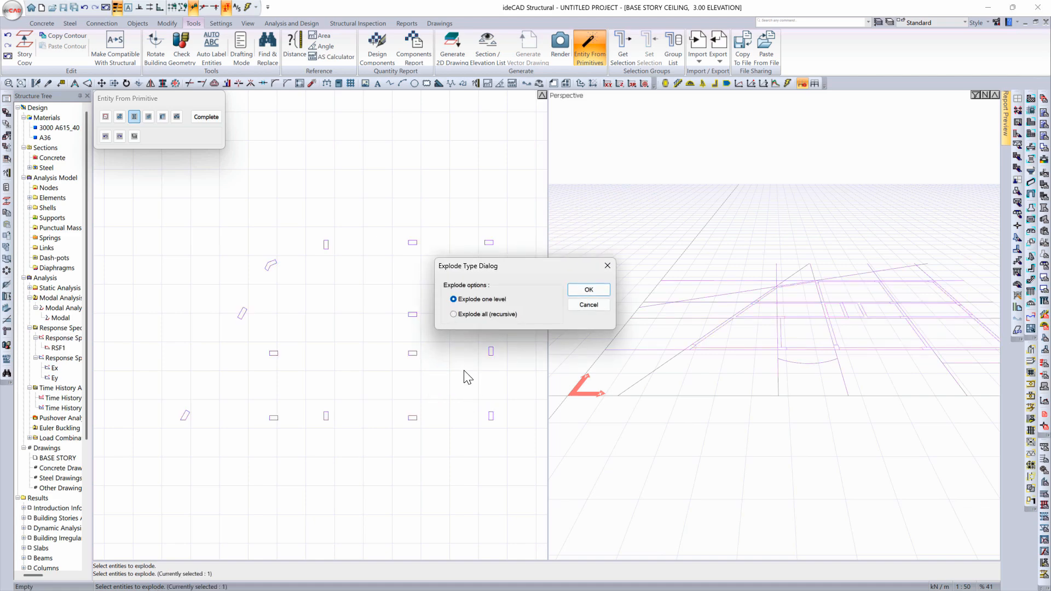
click(600, 291)
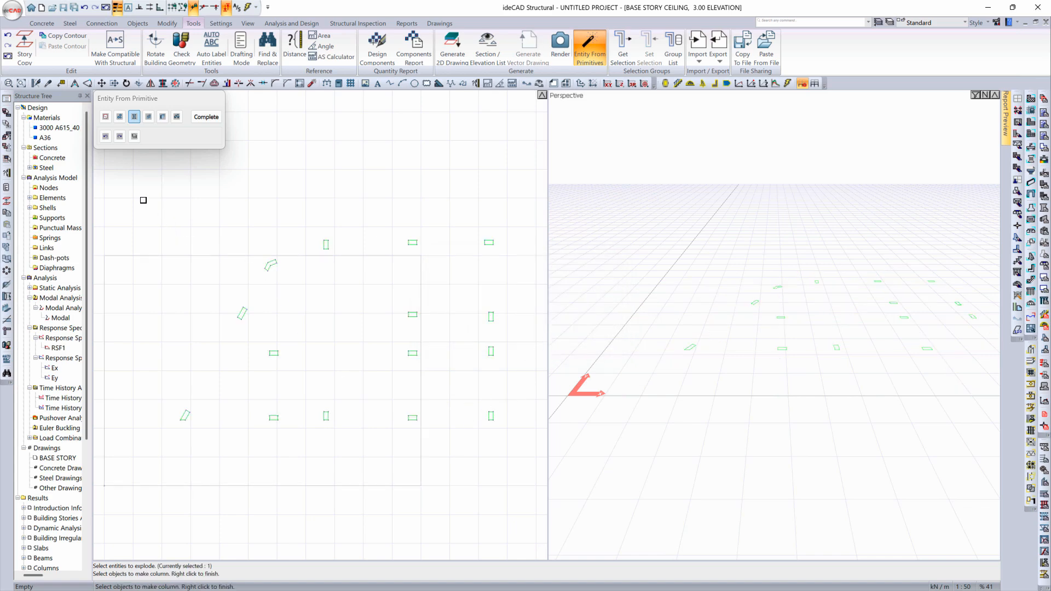
Step: Convert all column outlines in the plan into columns and complete the conversion
drag(513, 442, 158, 188)
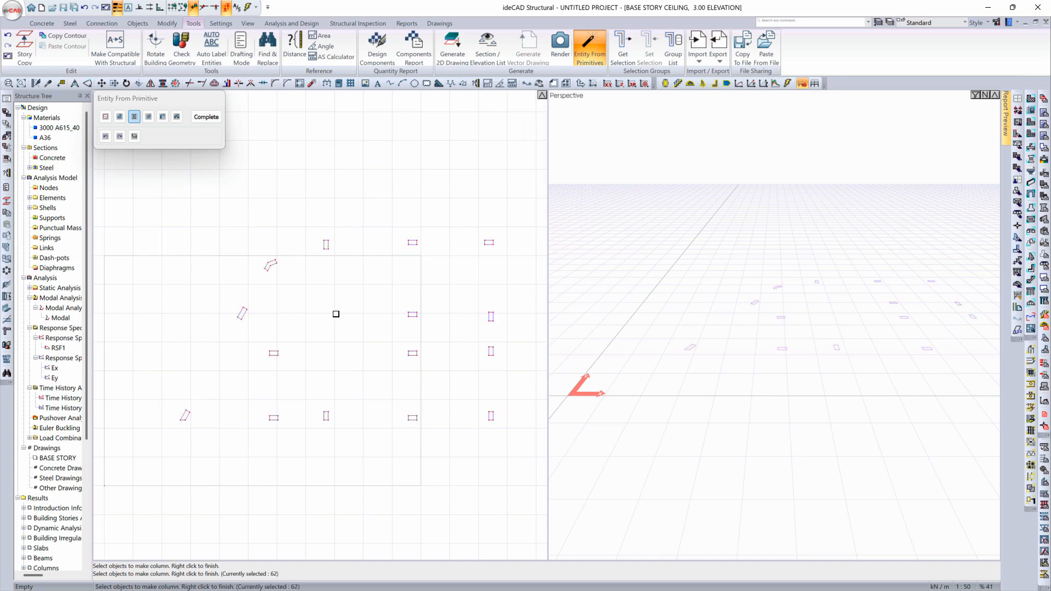
right_click(339, 327)
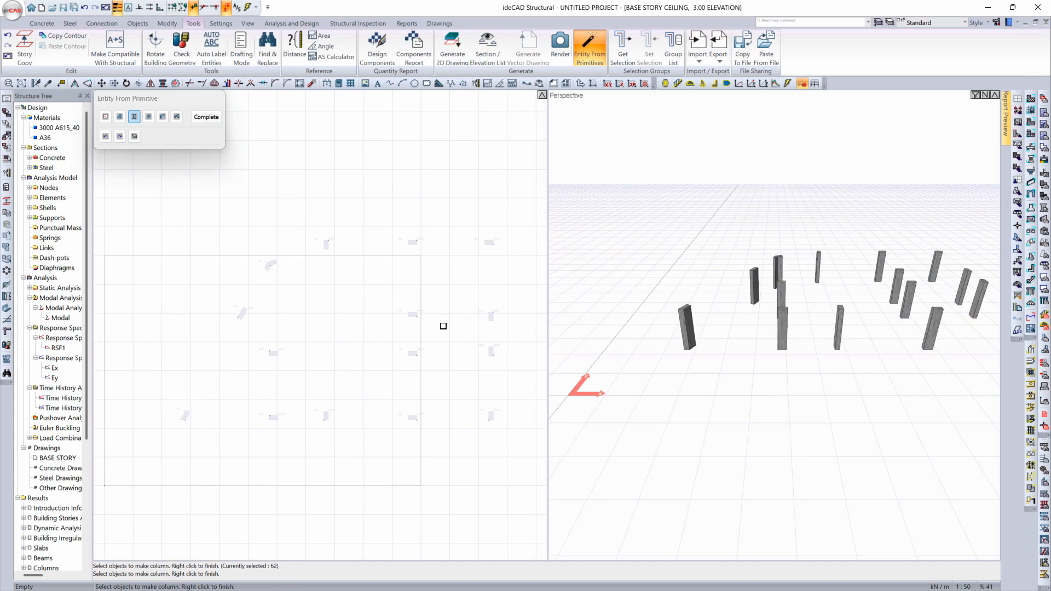
click(215, 117)
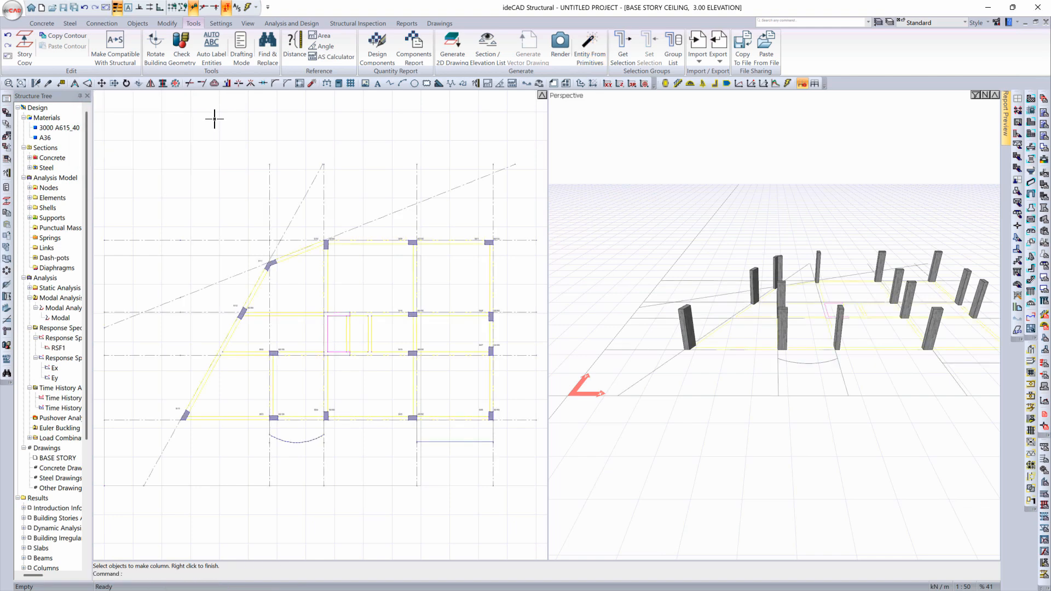
Step: Create axes with Entity From Primitives from all the lines on layer AKS1 and complete the conversion
click(594, 44)
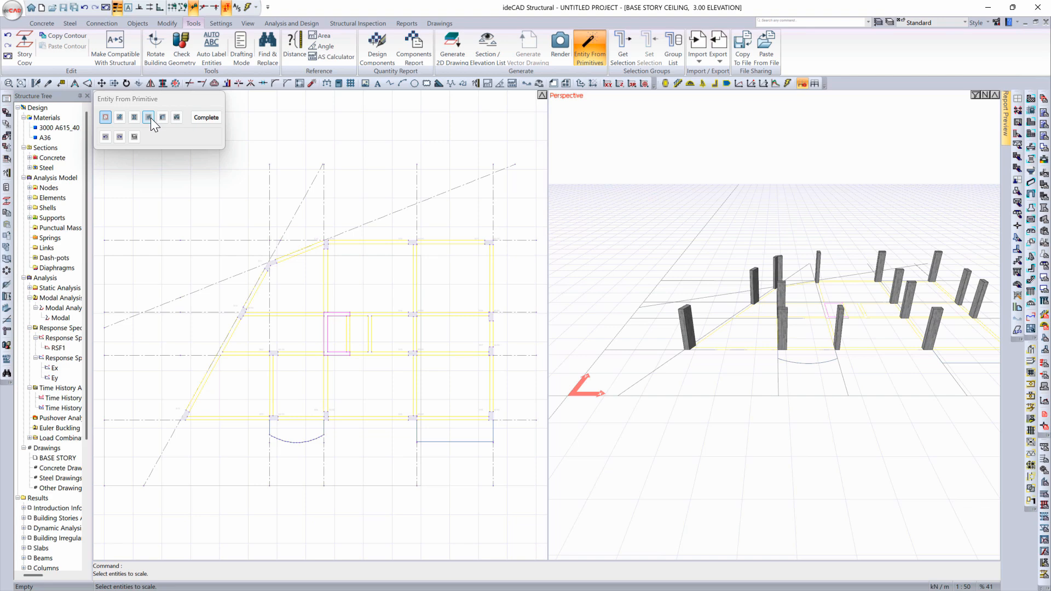
click(123, 118)
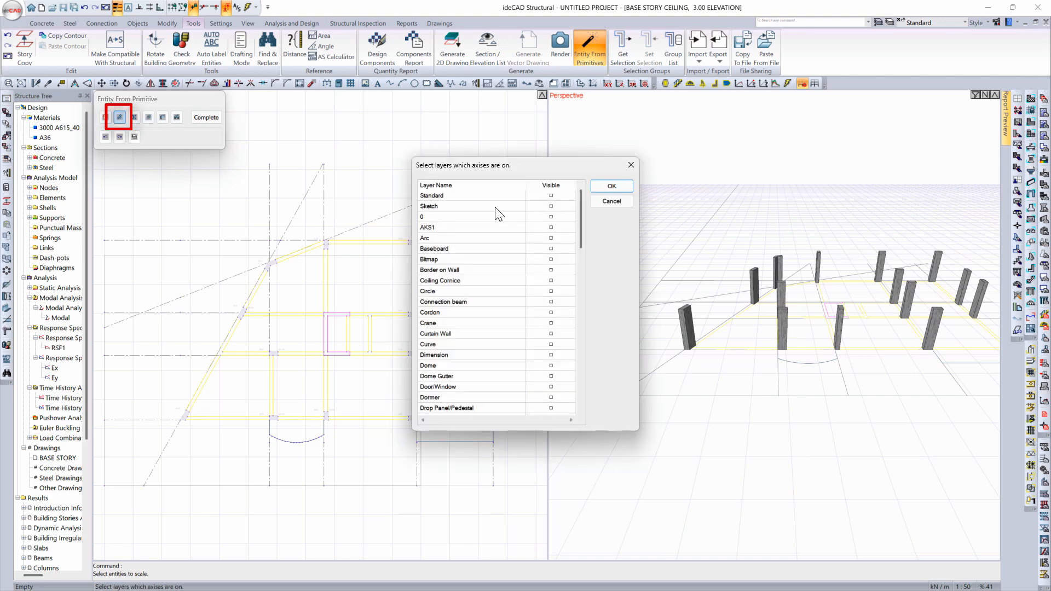
click(552, 227)
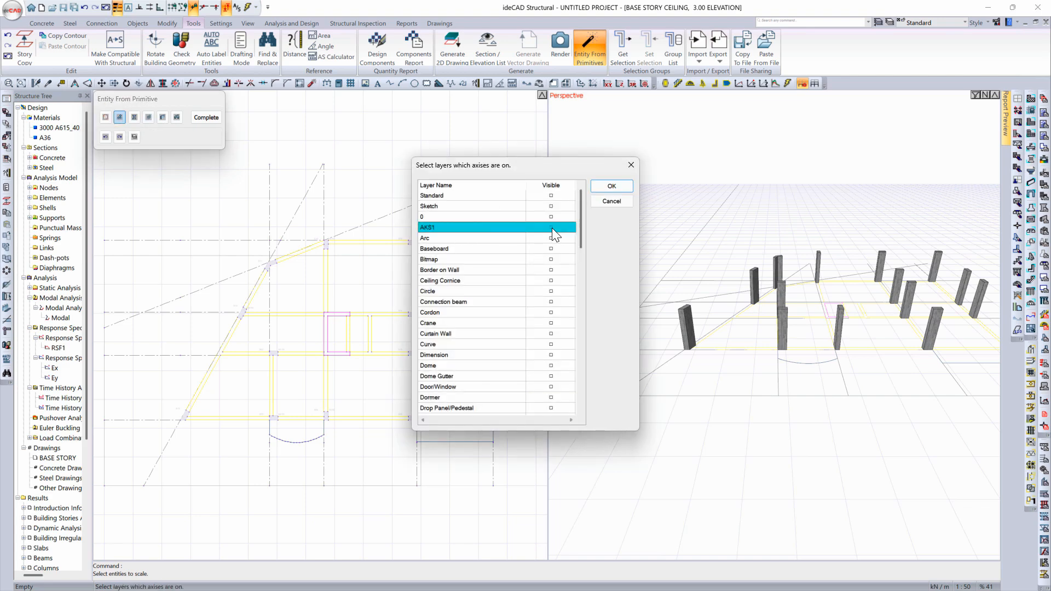
click(610, 186)
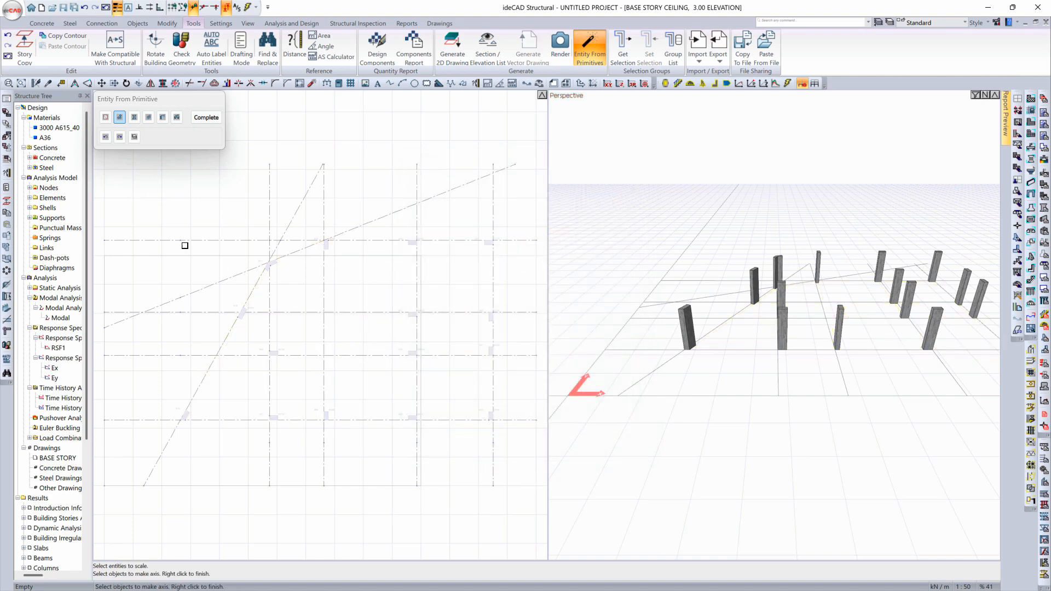
drag(103, 162, 545, 501)
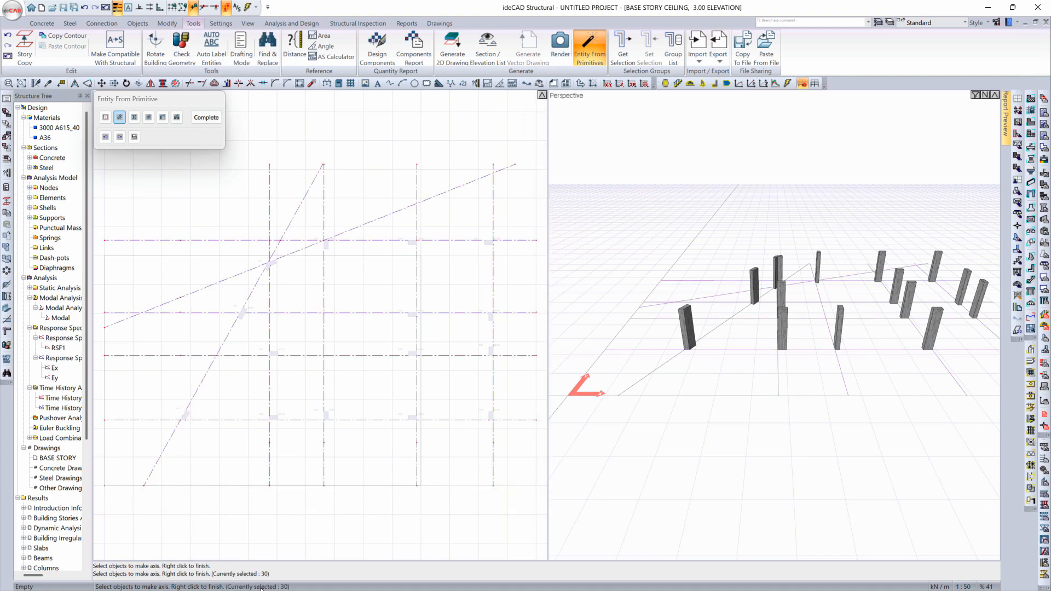
right_click(352, 461)
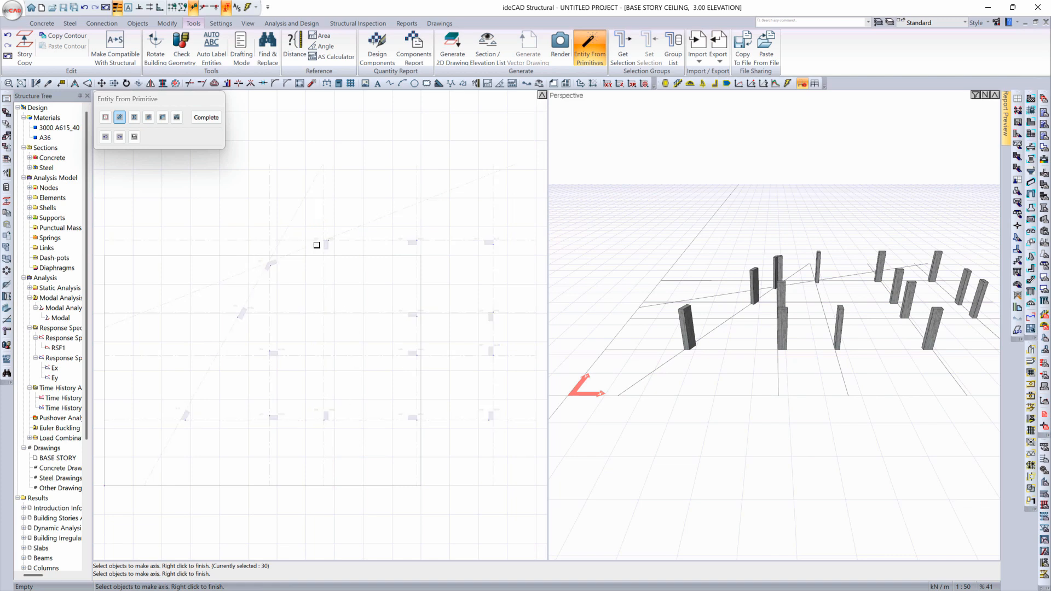
click(214, 118)
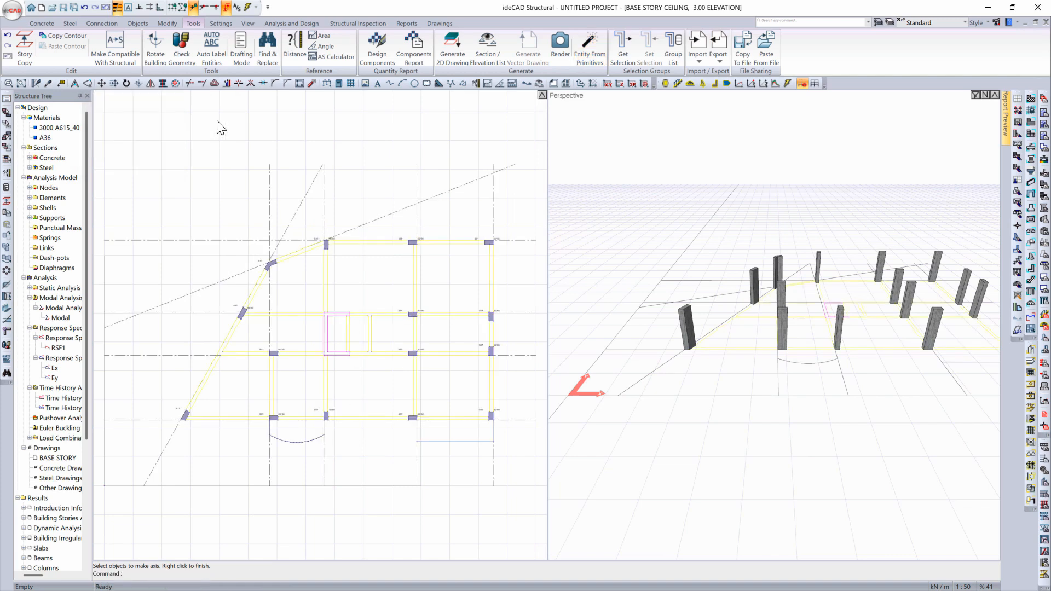
Step: Examine the label and general settings of the vertical axis at the third column line from the right
click(324, 185)
double_click(324, 184)
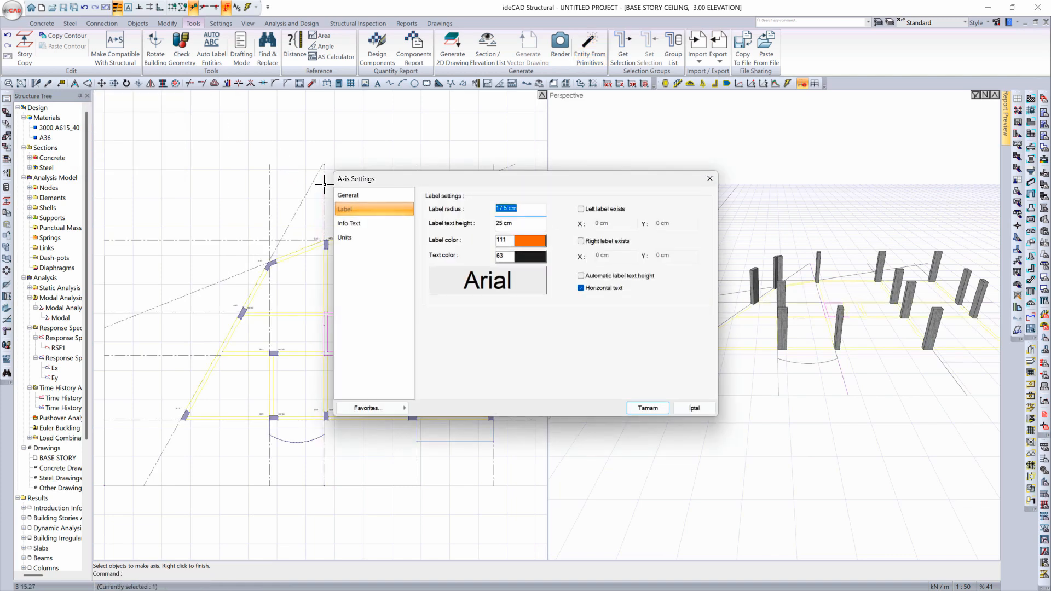
click(357, 195)
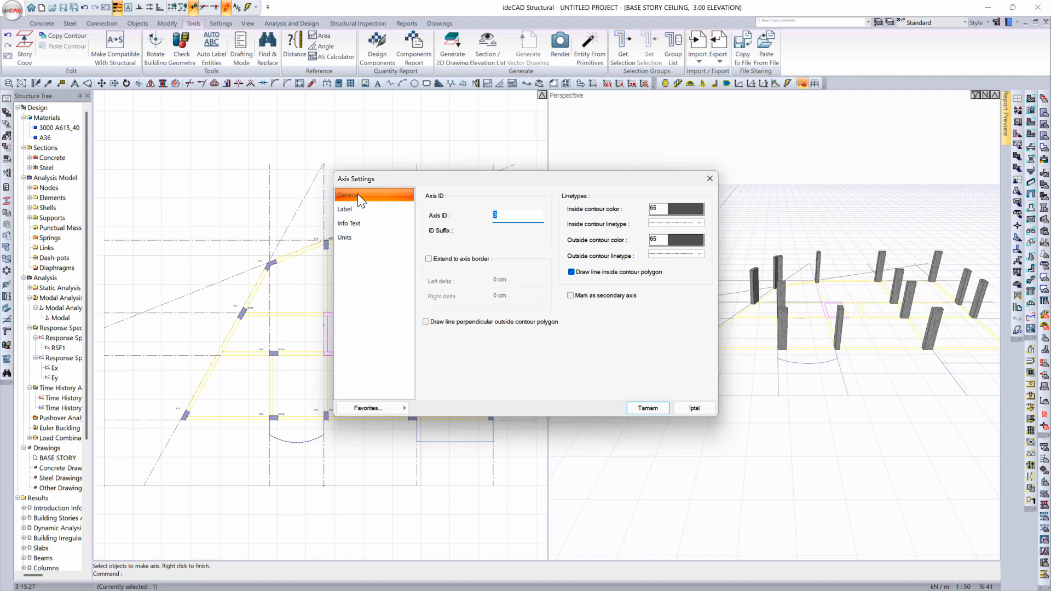
key(Return)
Step: Select all the axes and enable both the left and right labels in their axis settings
drag(518, 210, 238, 158)
drag(137, 467, 108, 225)
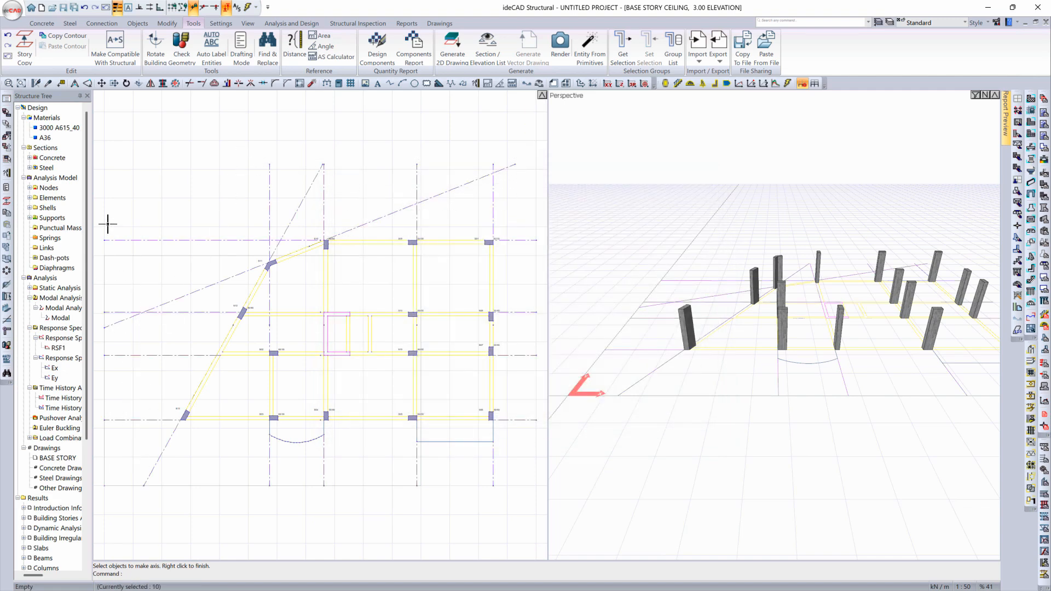
click(169, 25)
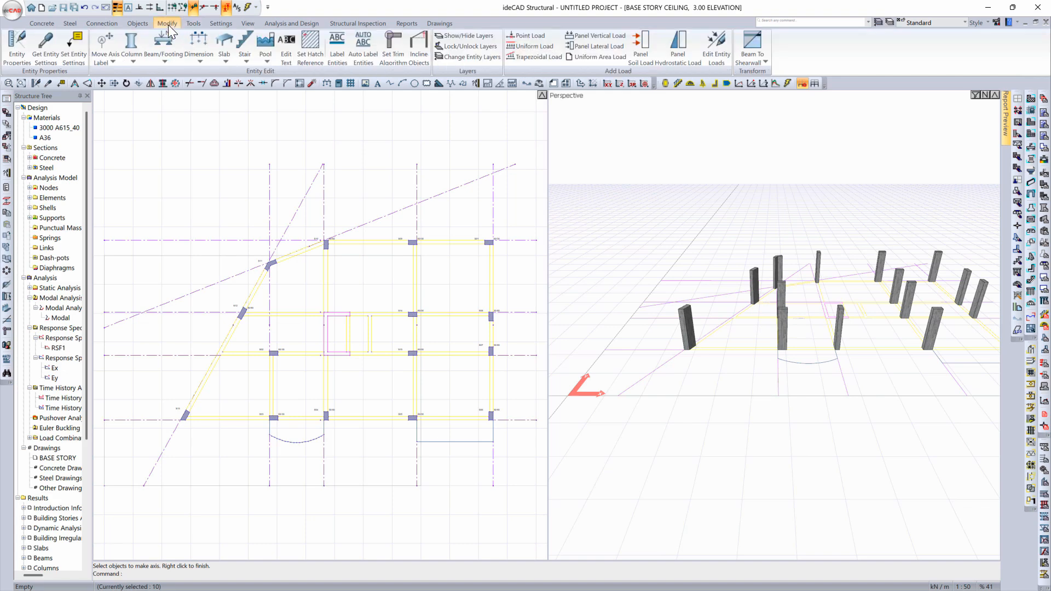
click(24, 57)
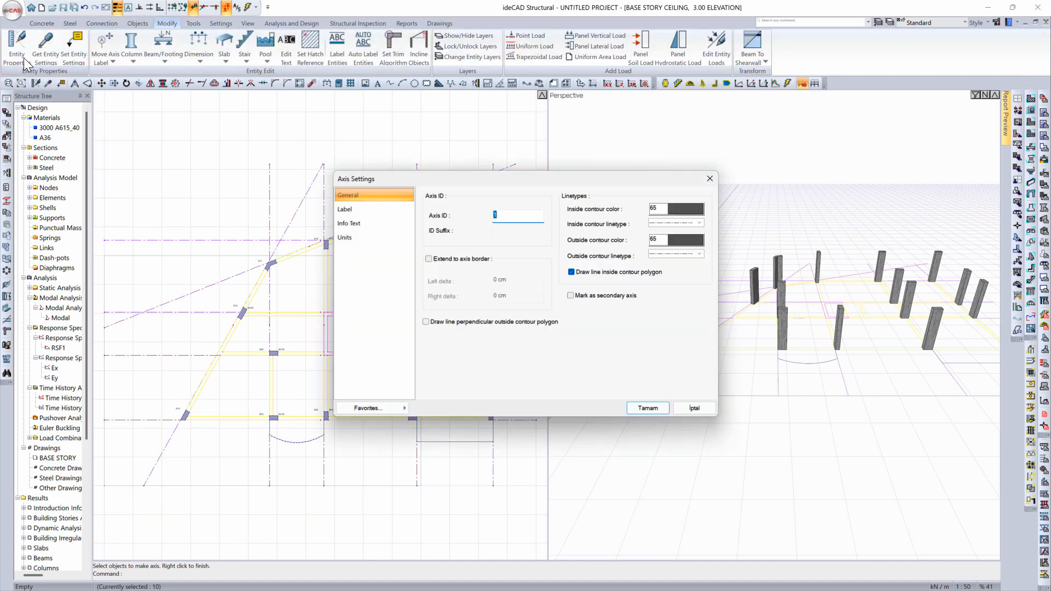
click(380, 209)
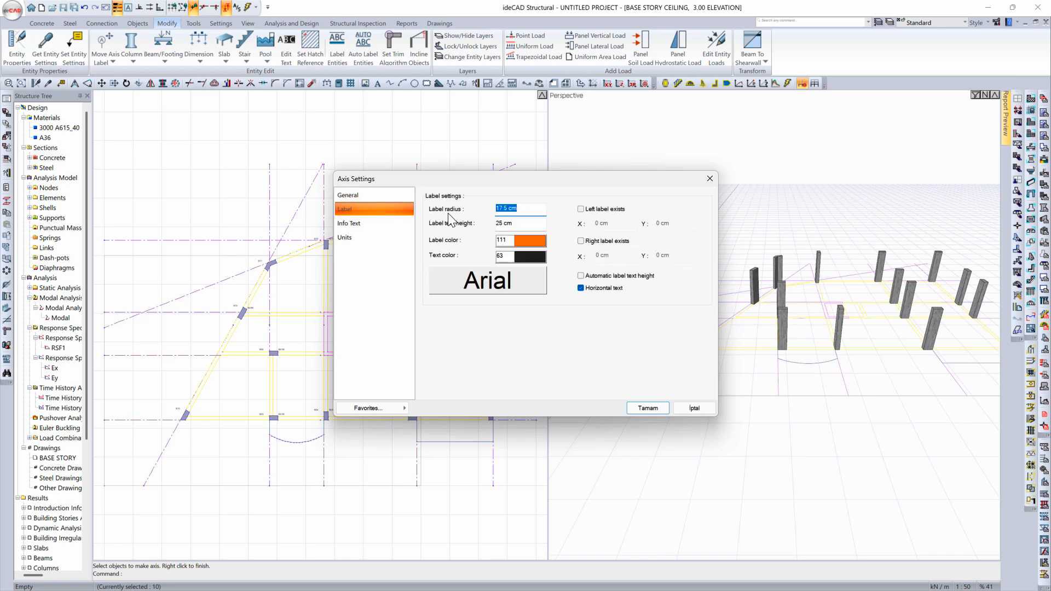
click(581, 209)
click(581, 241)
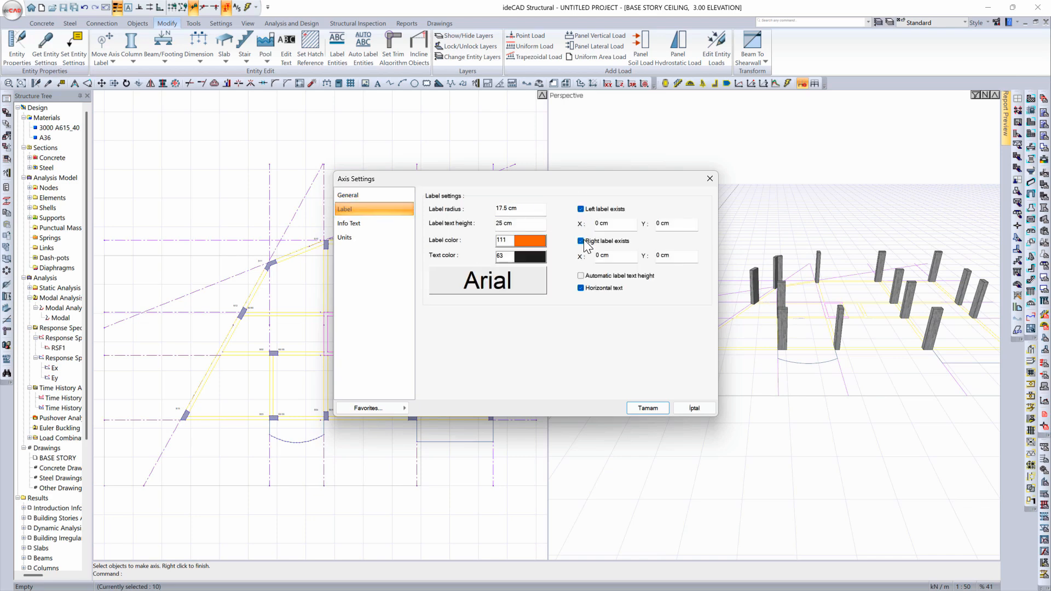
click(646, 409)
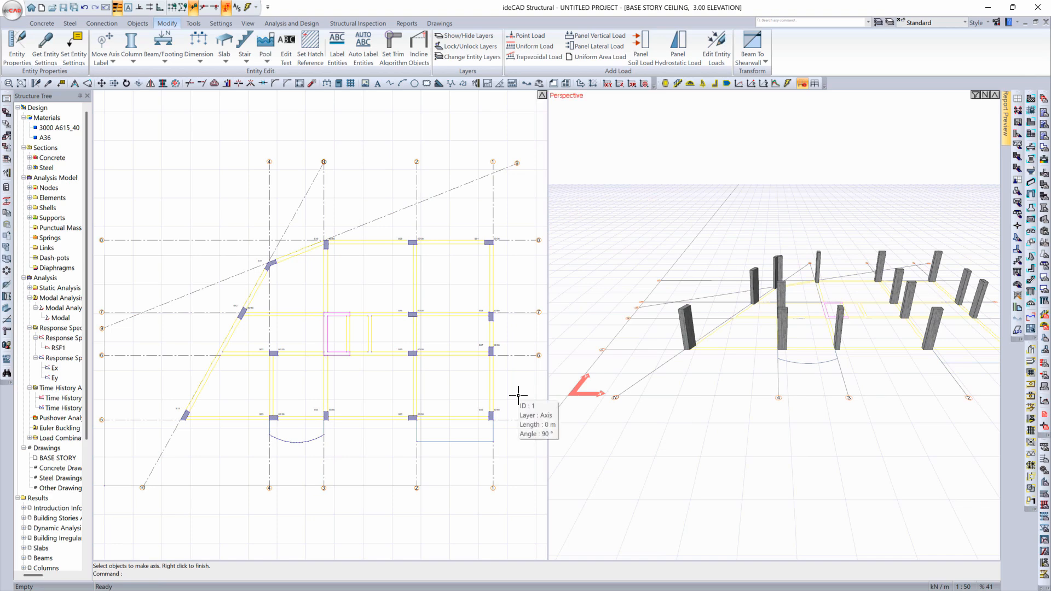
Step: Select everything in the plan, including the axes, columns and imported lines, and delete it
click(540, 495)
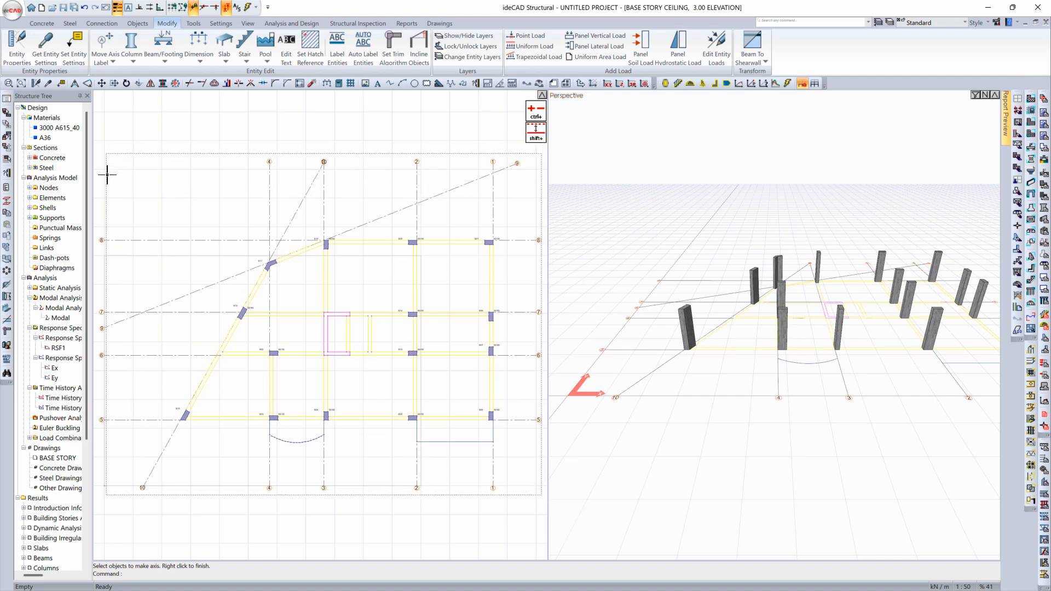
click(98, 143)
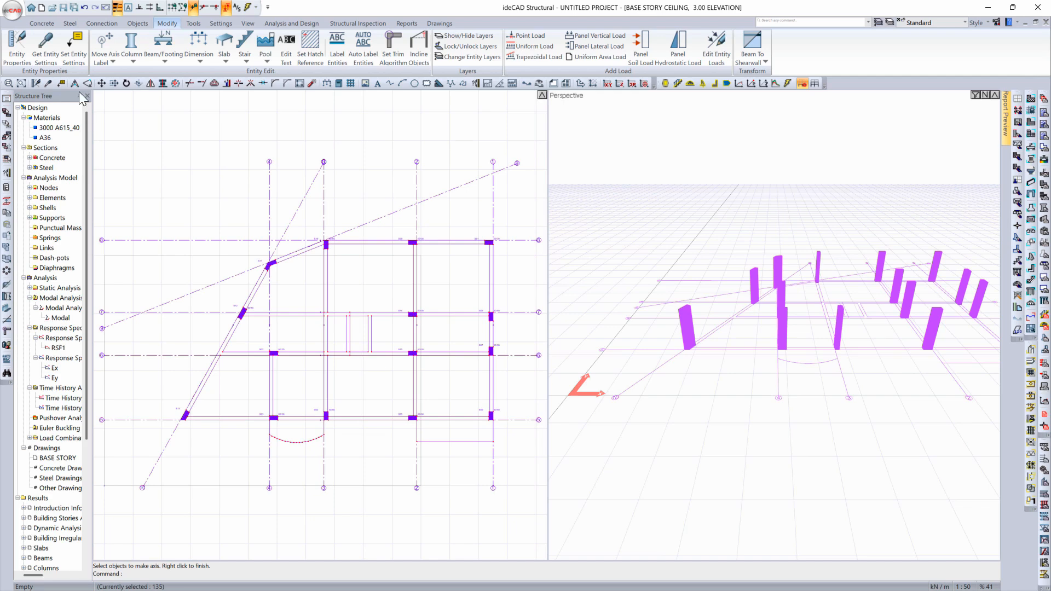
key(Delete)
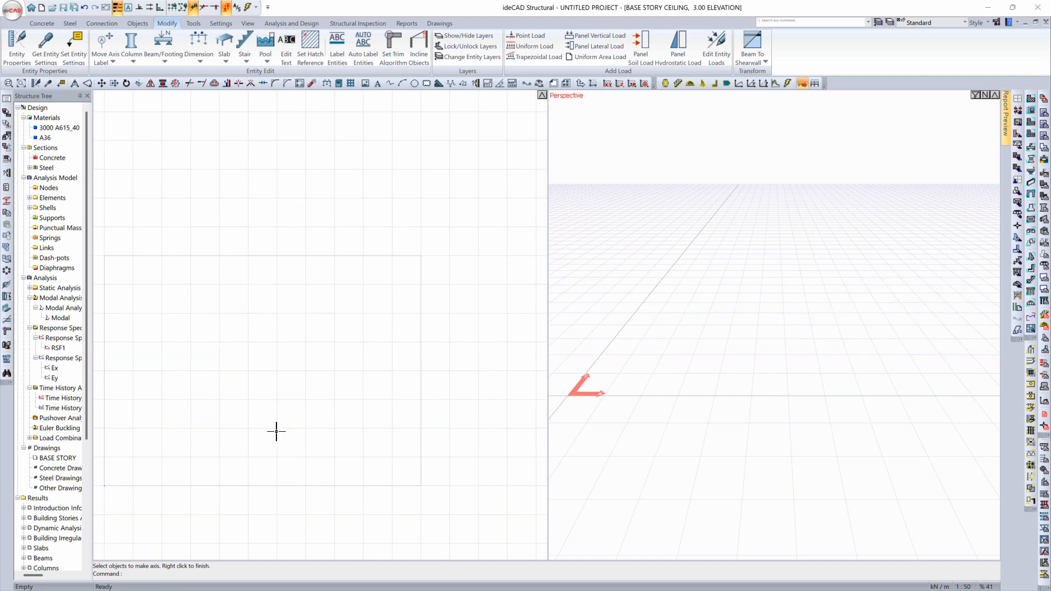
Step: Start a DWG/DXF-2D import and open the plan drawing file
click(48, 25)
click(14, 12)
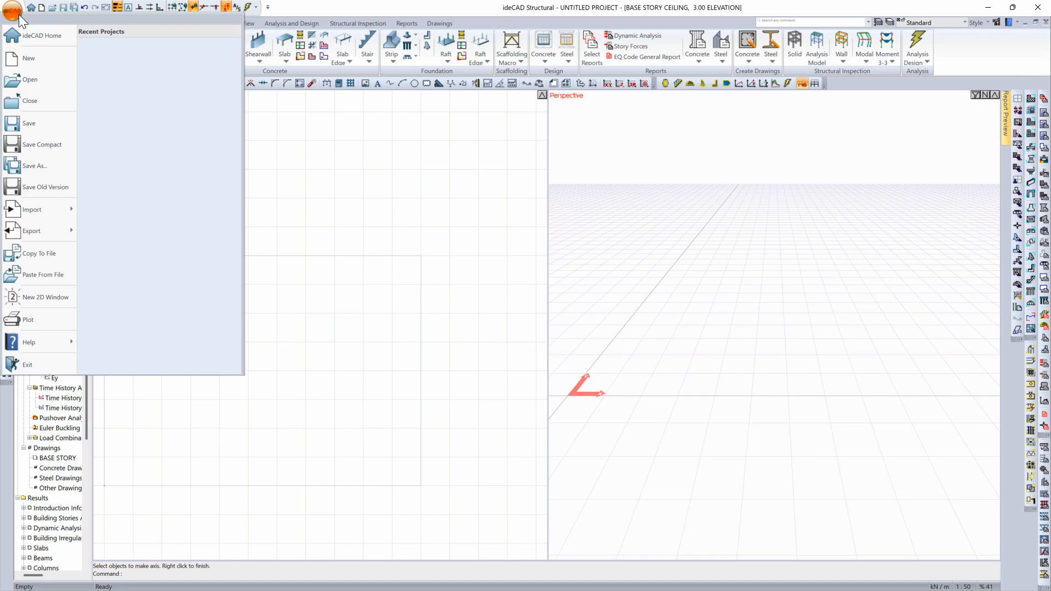
mouse_move(69, 211)
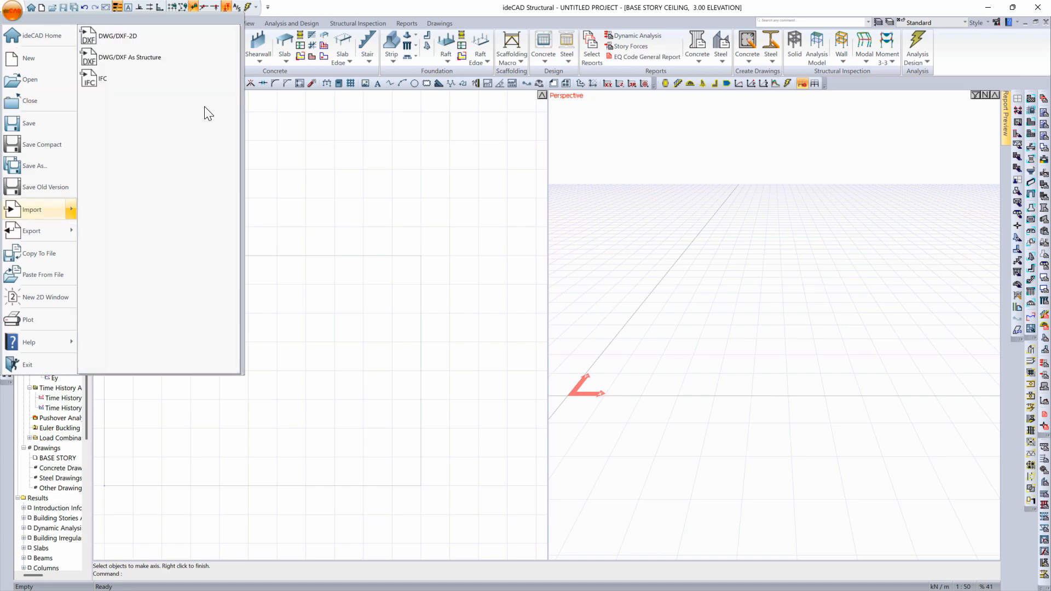
click(155, 39)
double_click(502, 245)
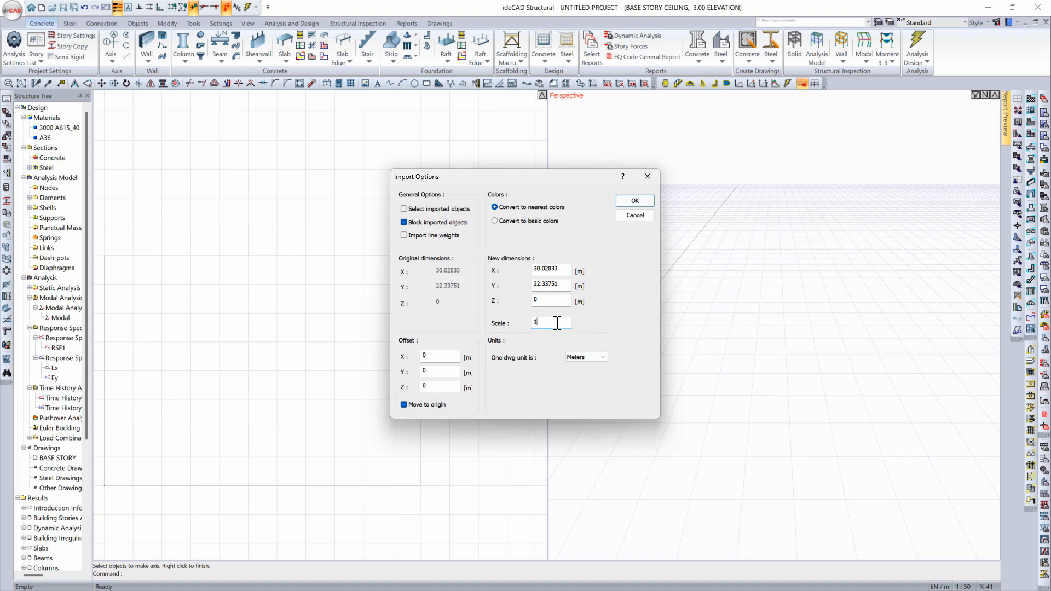
Step: Import the drawing at scale 1 with Meters as the DWG unit, merging same-named layers for all collisions
click(593, 361)
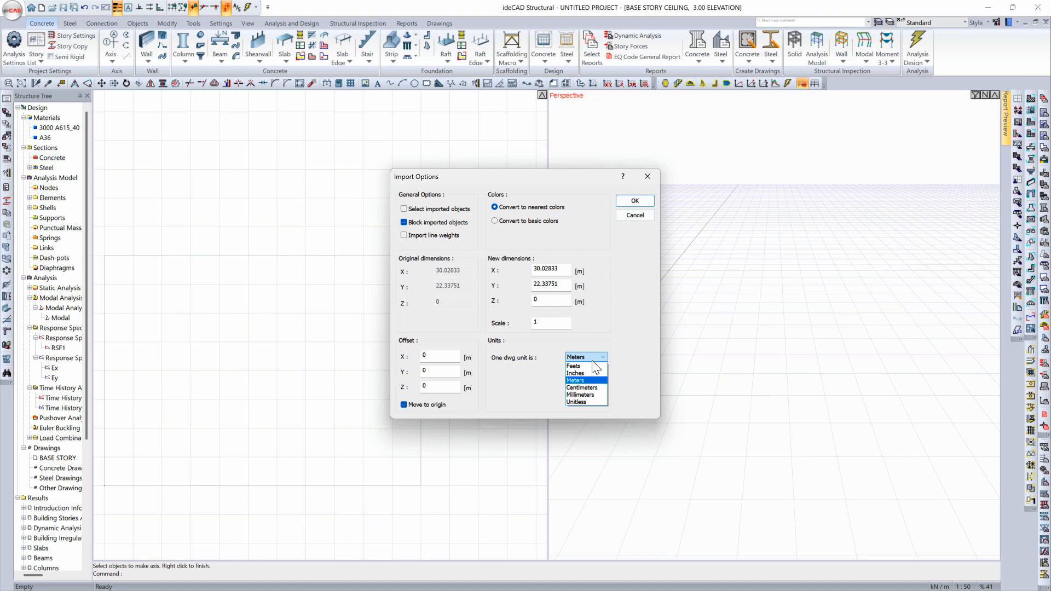
click(593, 360)
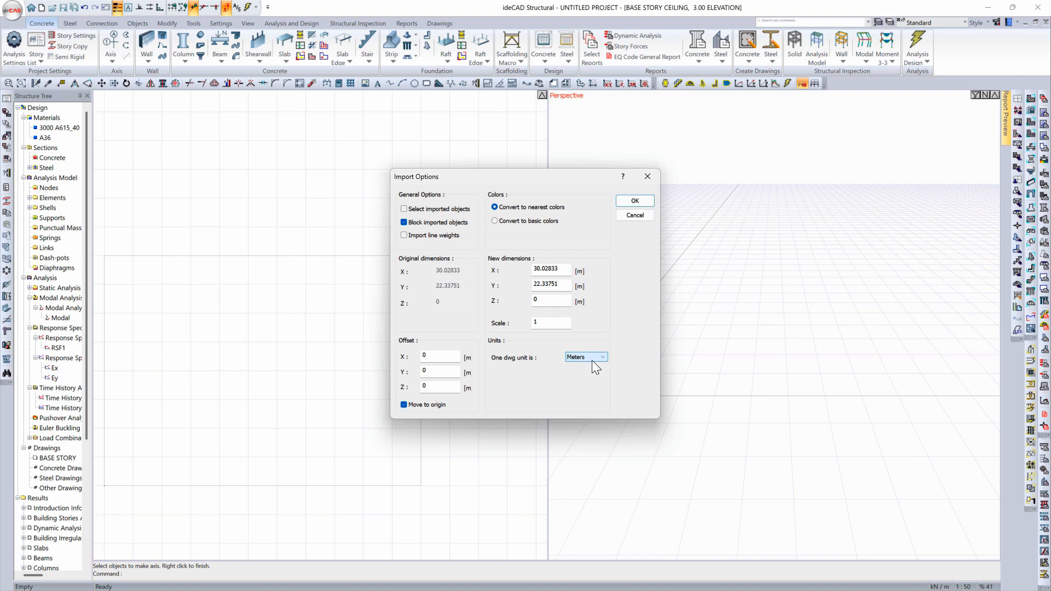
click(636, 202)
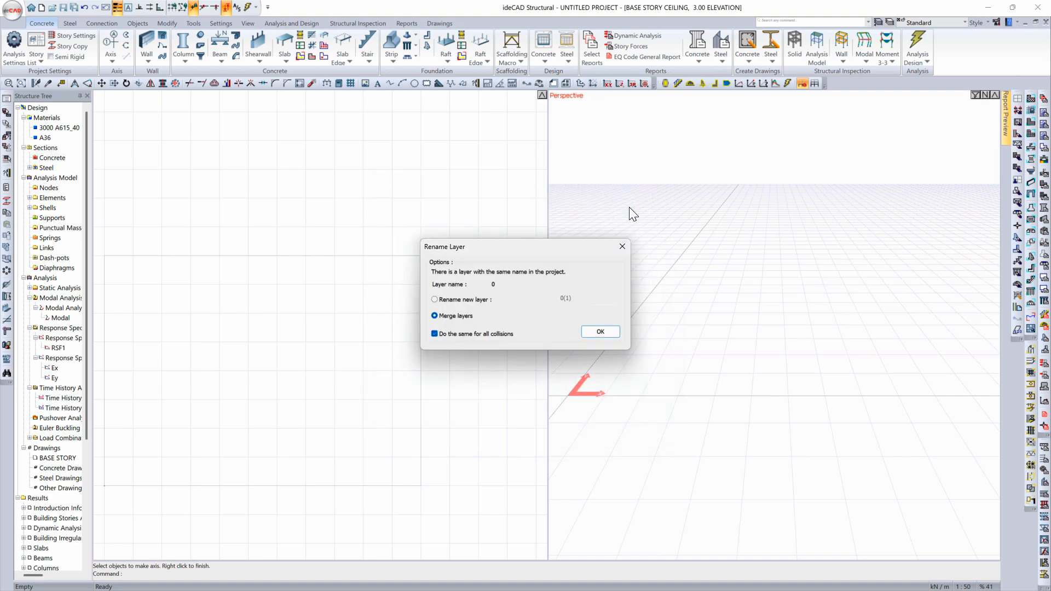
click(595, 329)
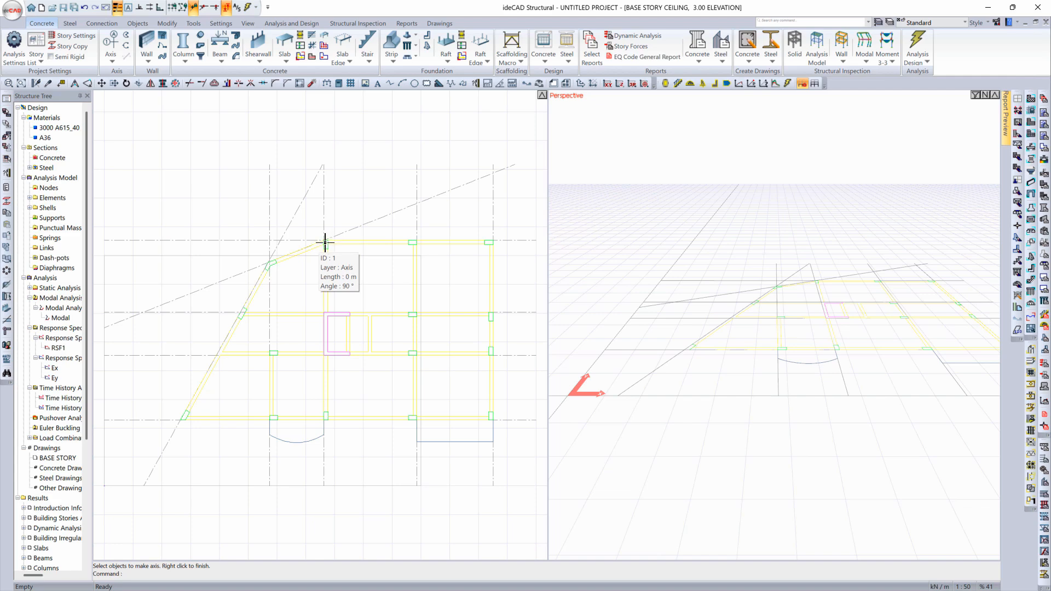
Step: Measure the long left side of the rectangular column where the upper inclined axis meets the top horizontal axis
scroll(329, 243, up, 5)
scroll(330, 242, up, 1)
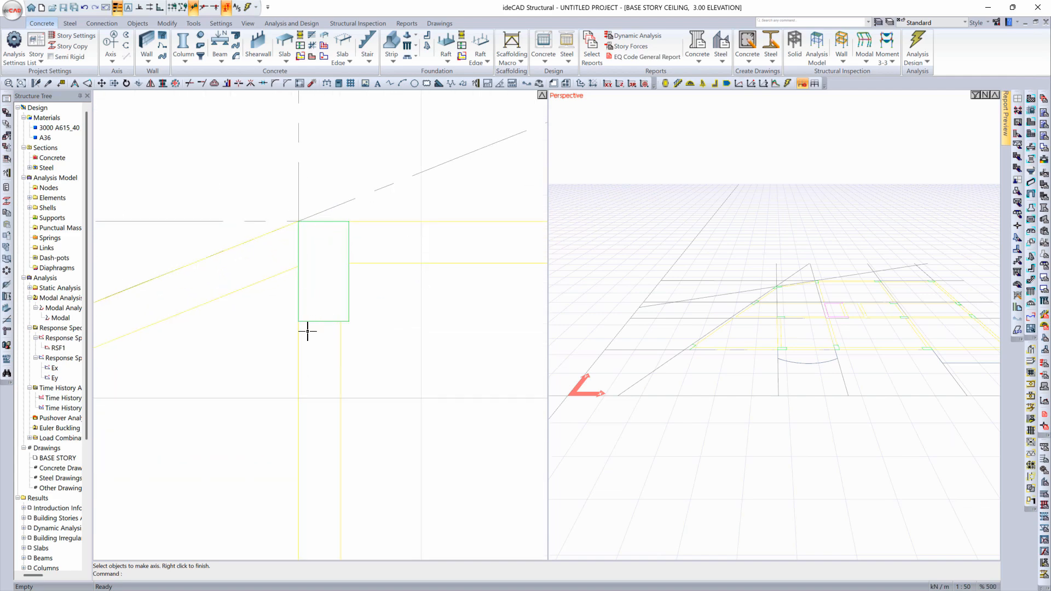
click(8, 173)
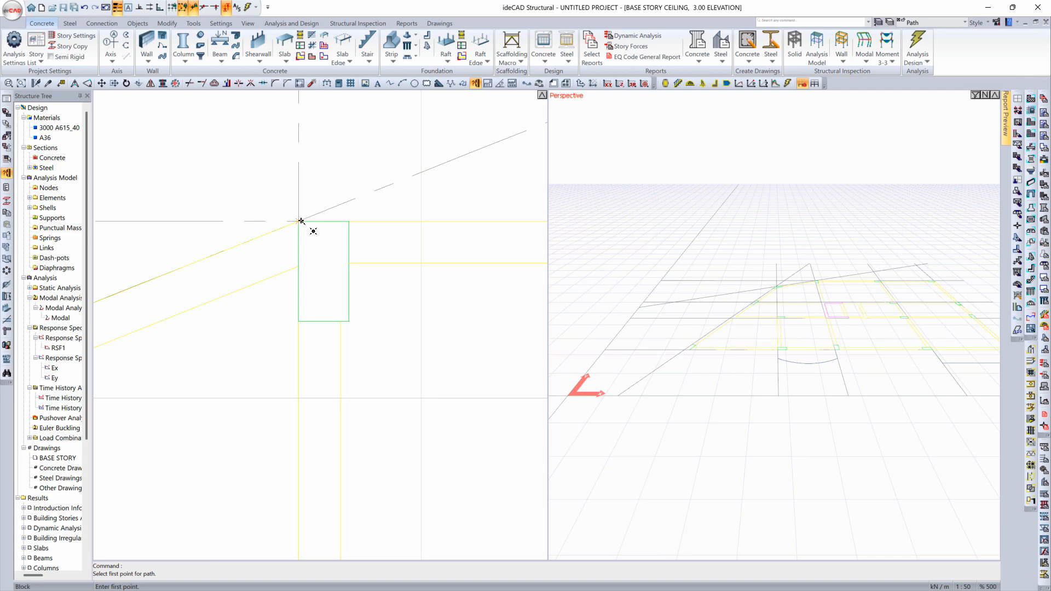
click(301, 221)
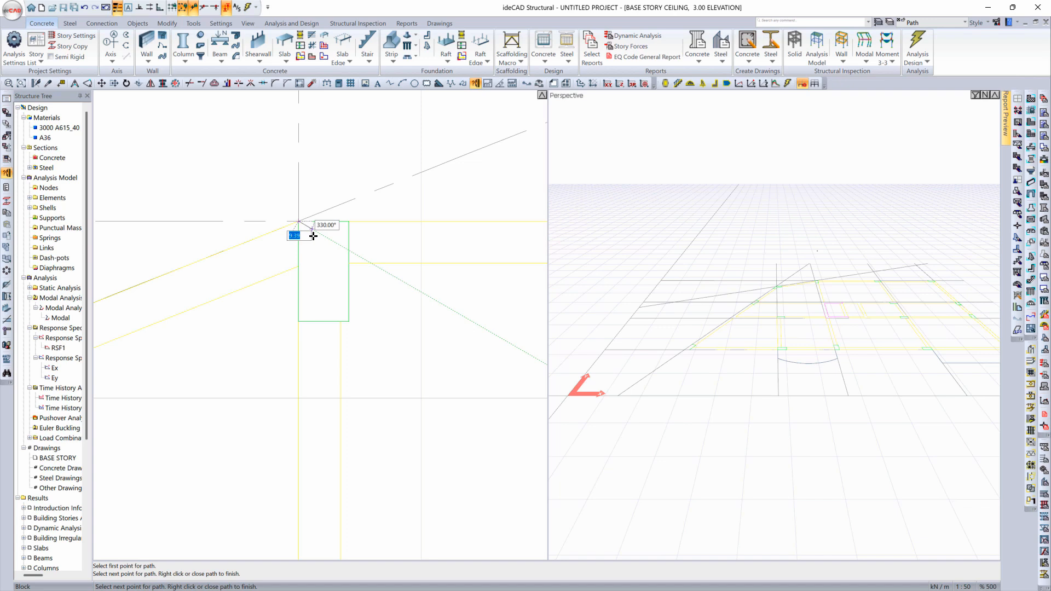
click(297, 322)
right_click(297, 322)
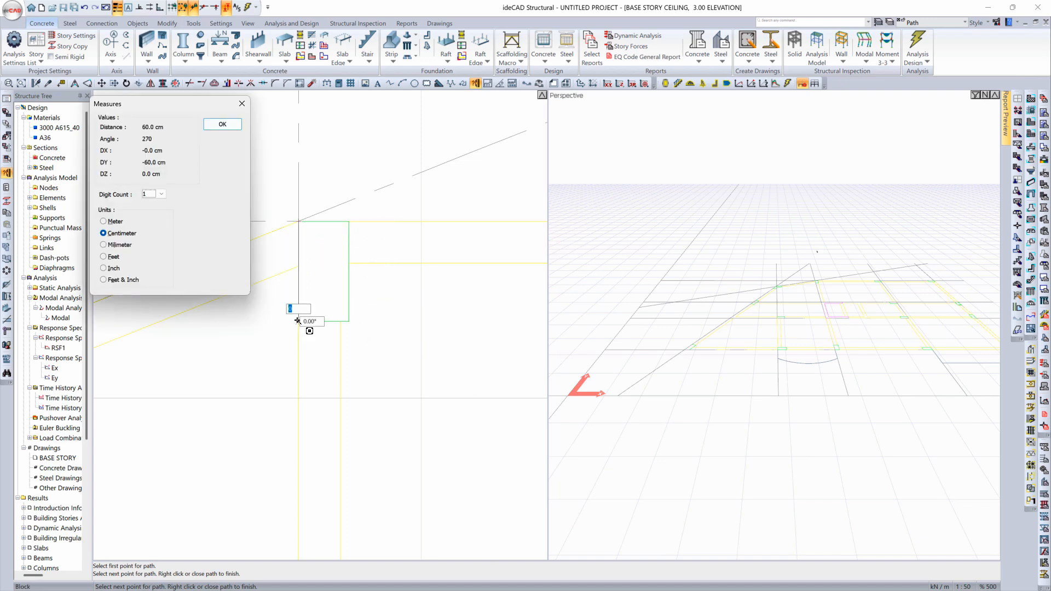
click(234, 124)
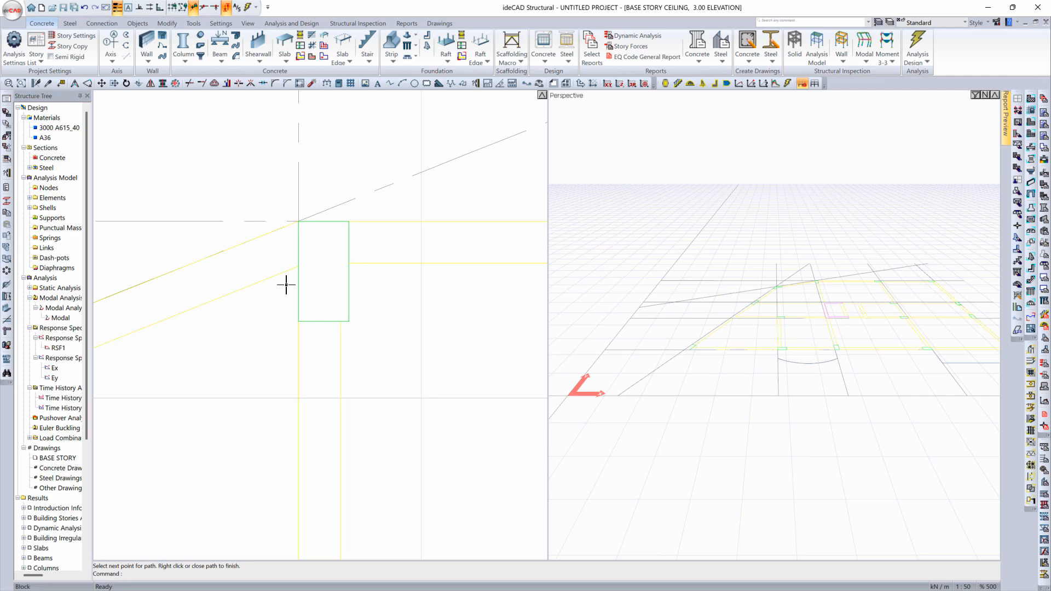
scroll(321, 285, down, 5)
scroll(321, 285, down, 3)
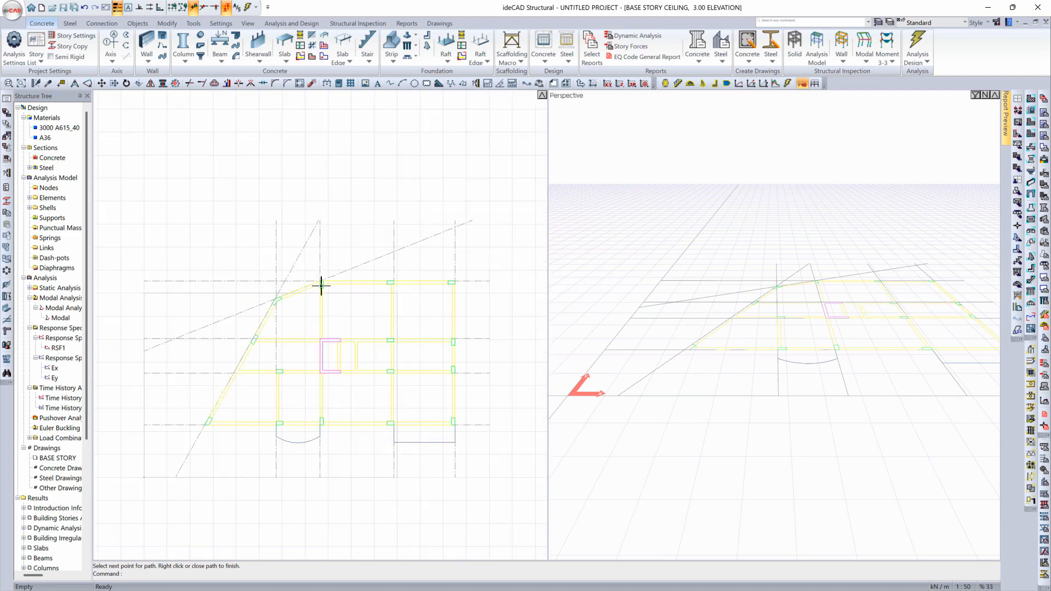